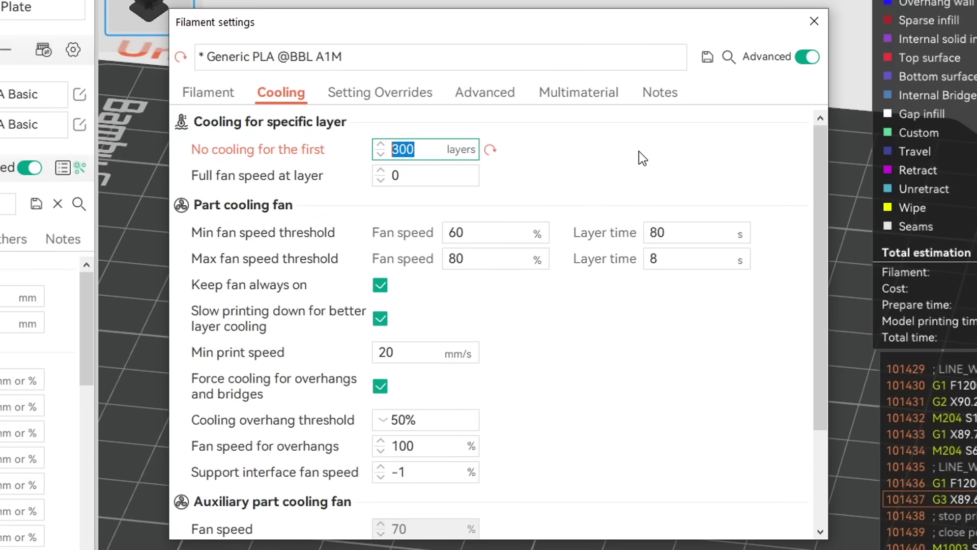
Close the filament cooling settings and colour the sliced preview by Fan Speed, which reads 0%.
left_click(815, 21)
left_click(821, 47)
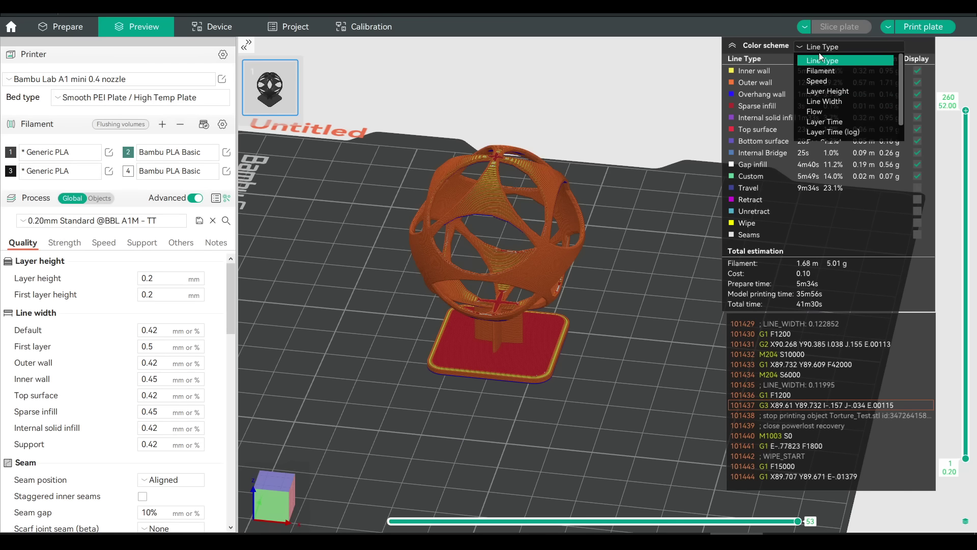
scroll(829, 99, "down", 1)
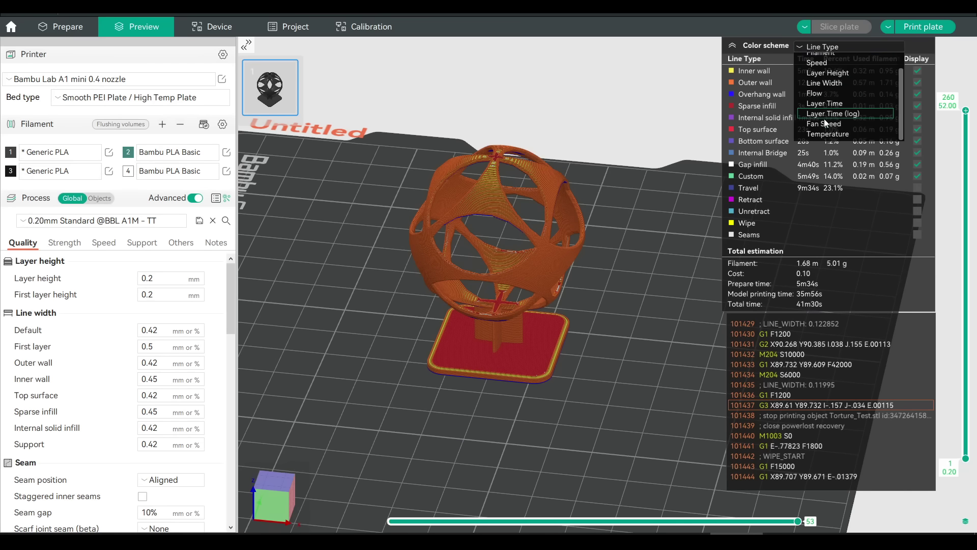
left_click(819, 127)
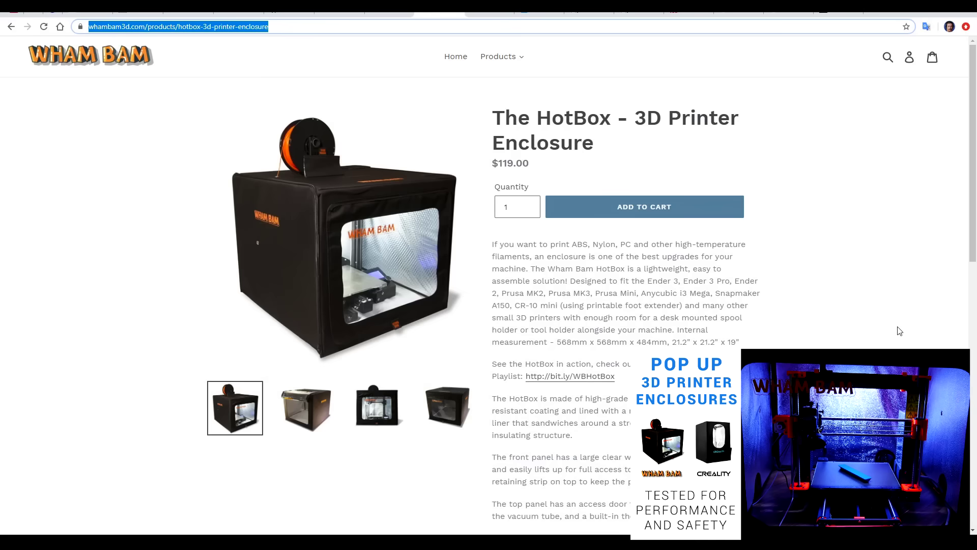
Deselect the address bar on the Wham Bam HotBox 3D Printer Enclosure page.
left_click(899, 330)
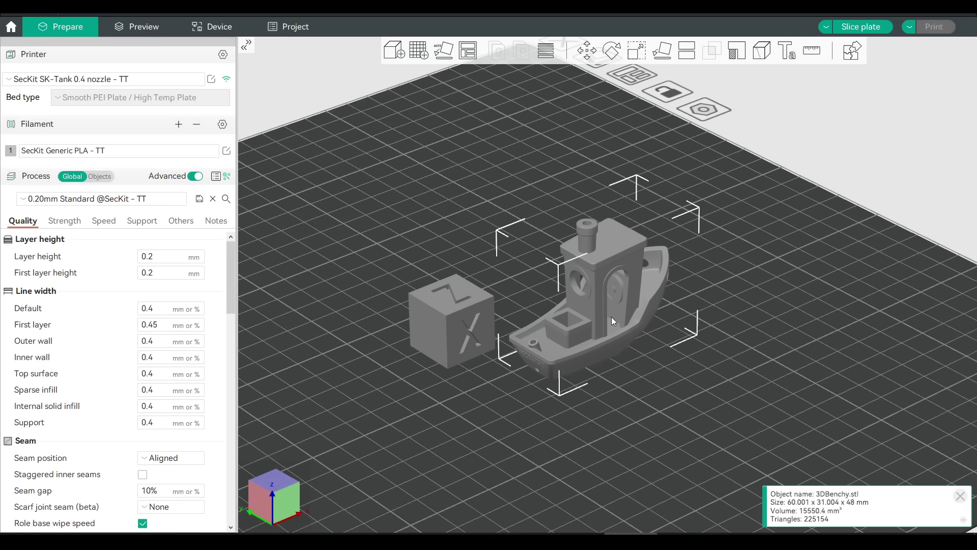
Overlap the Benchy with the calibration cube, slice, and preview layers up to 40 from above.
left_click_drag(576, 309, 567, 300)
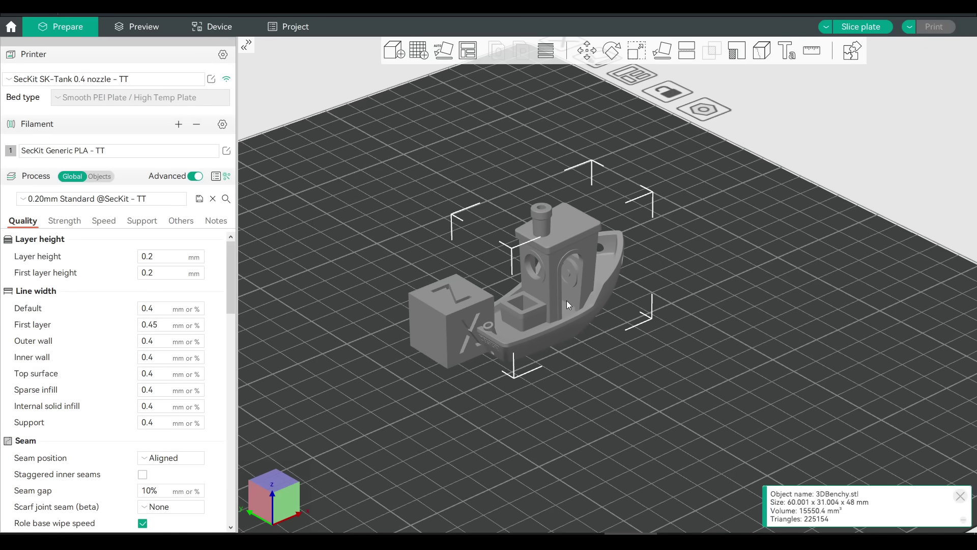
left_click(844, 27)
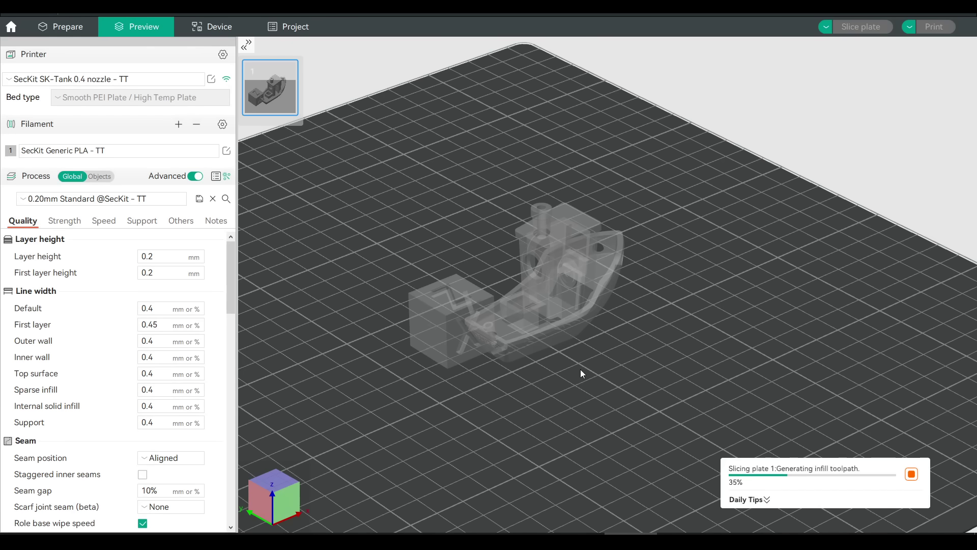
left_click_drag(489, 370, 691, 397)
left_click_drag(966, 111, 955, 403)
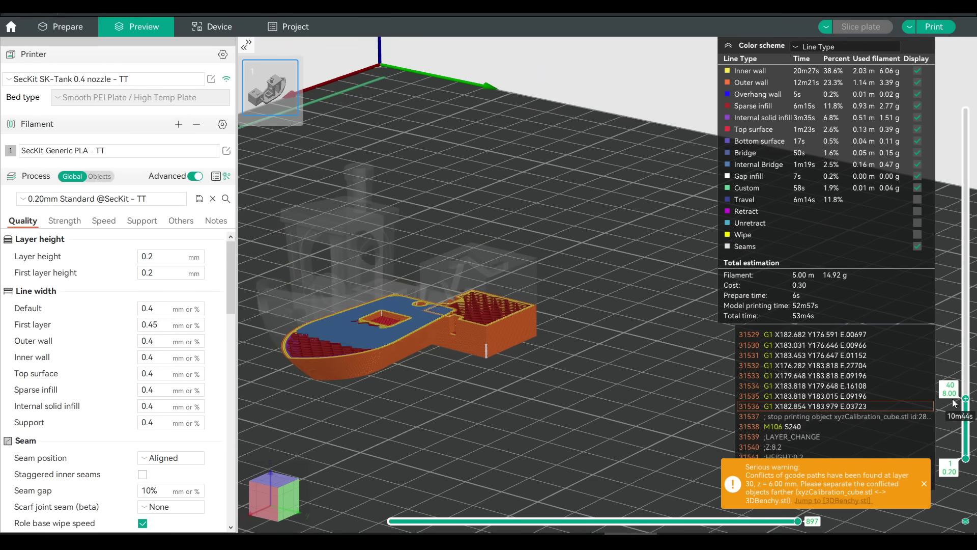
scroll(570, 397, "up", 10)
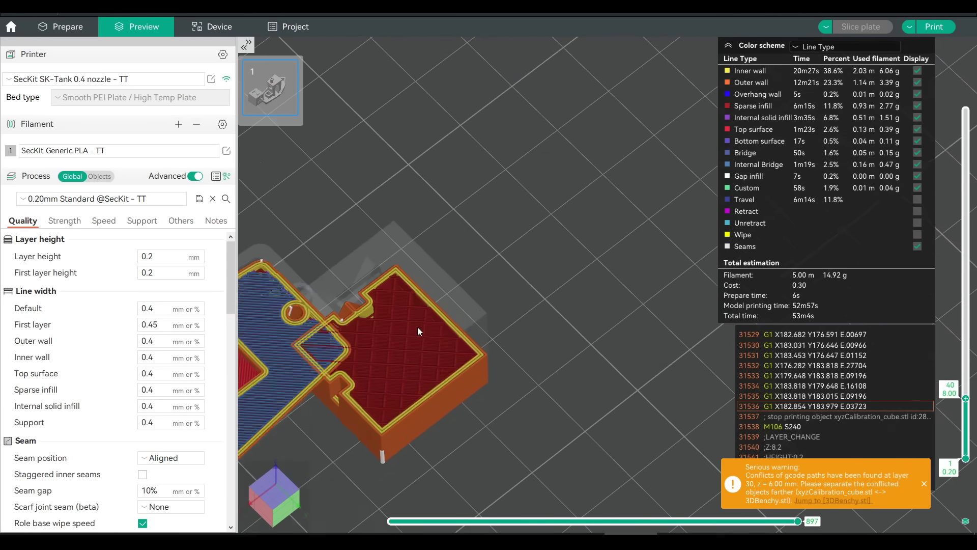
scroll(487, 235, "up", 5)
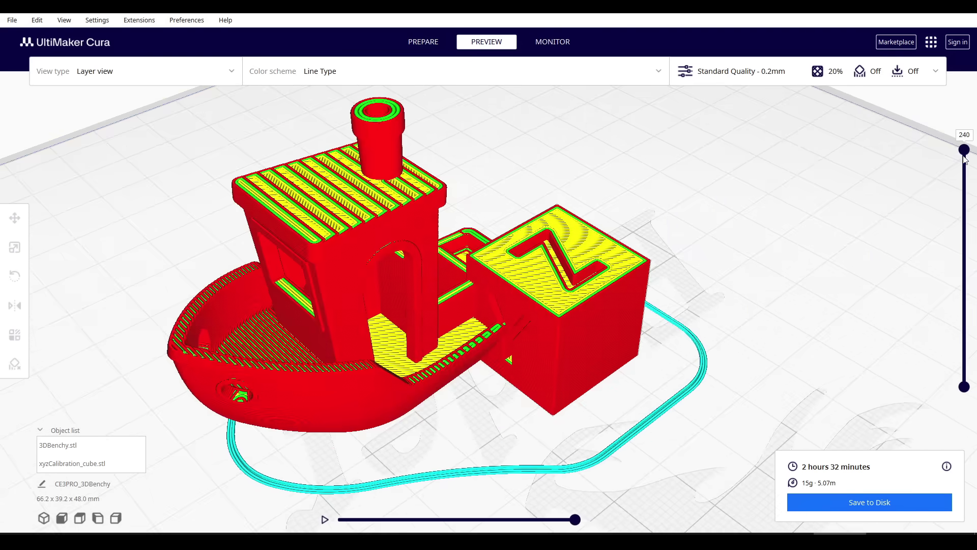
Merge the Benchy and calibration cube via Merge Models and preview the slice up to layer 67.
left_click_drag(965, 161, 970, 366)
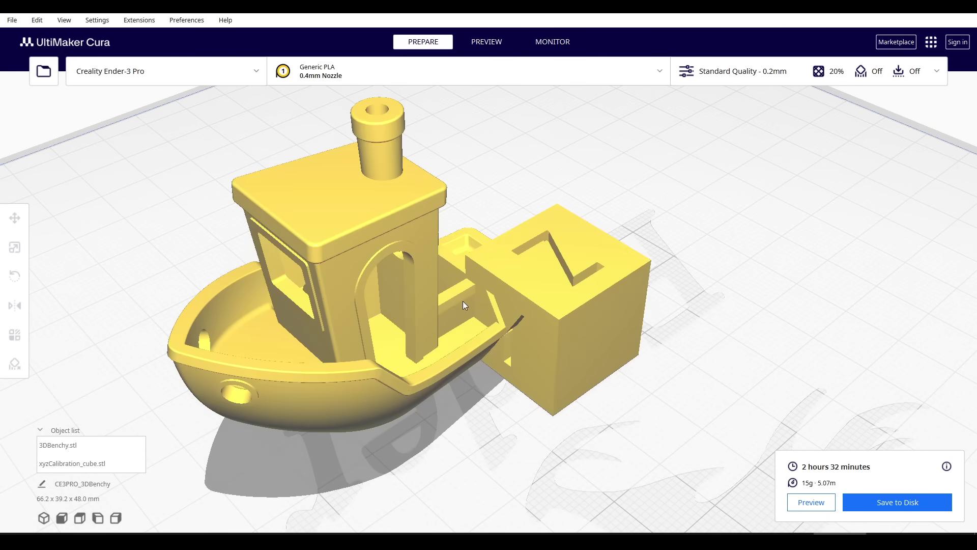
left_click(460, 302)
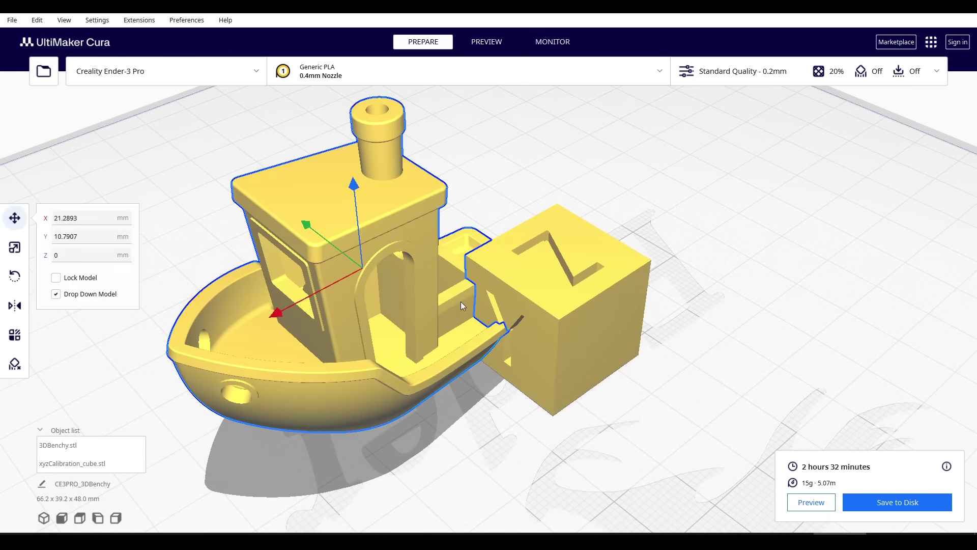
left_click(562, 310, "ctrl")
right_click(578, 315)
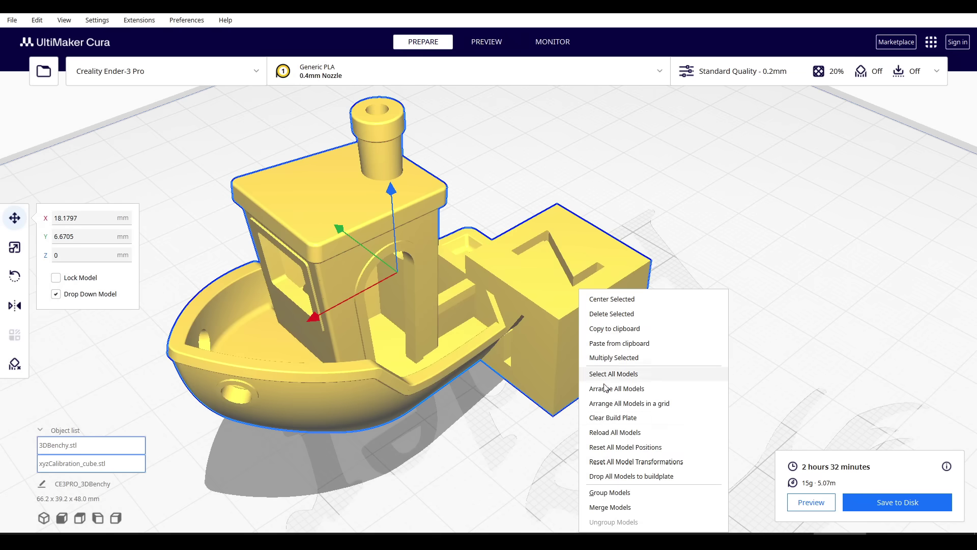
left_click(607, 507)
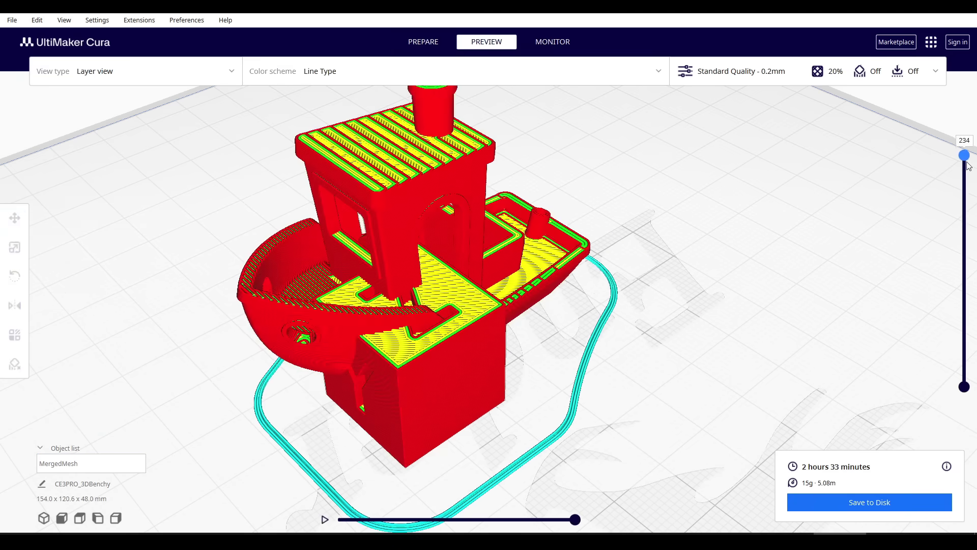
left_click_drag(964, 153, 973, 327)
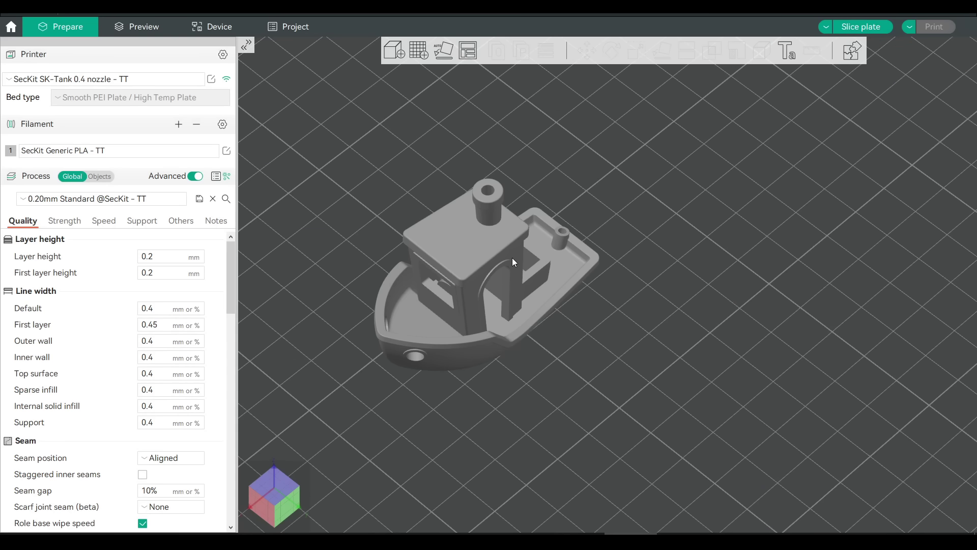
Load xyzCalibration_cube as a Benchy part inside its hull, then preview the lower slice layers.
left_click(512, 258)
right_click(525, 262)
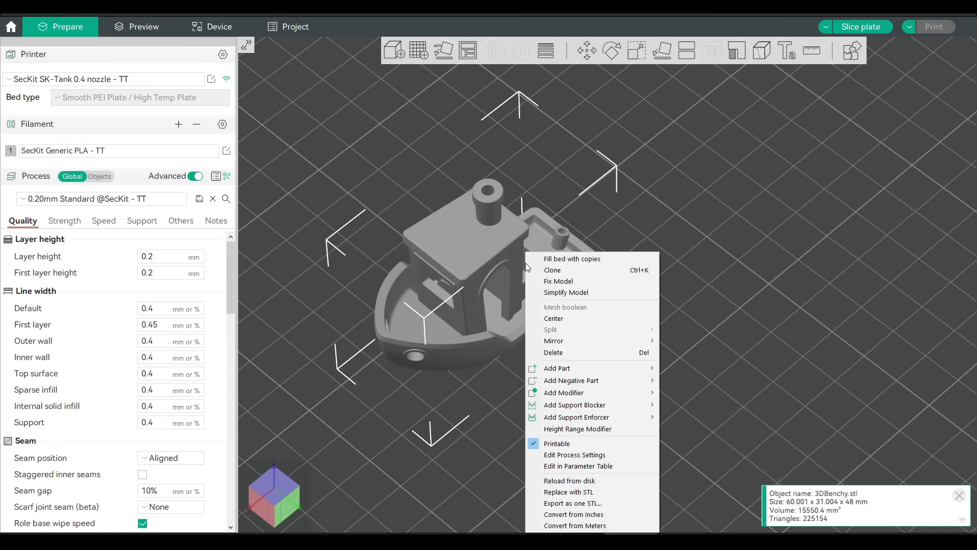
mouse_move(583, 371)
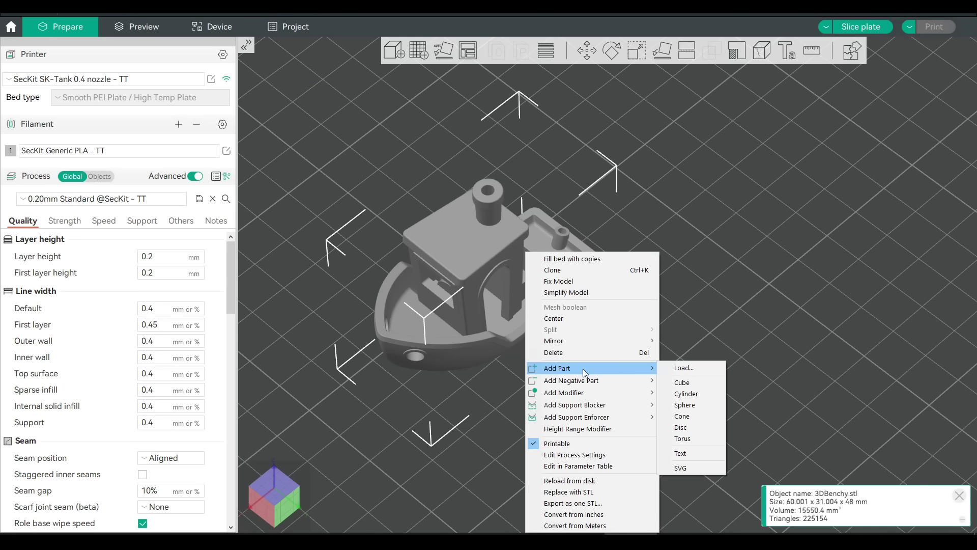
left_click(692, 367)
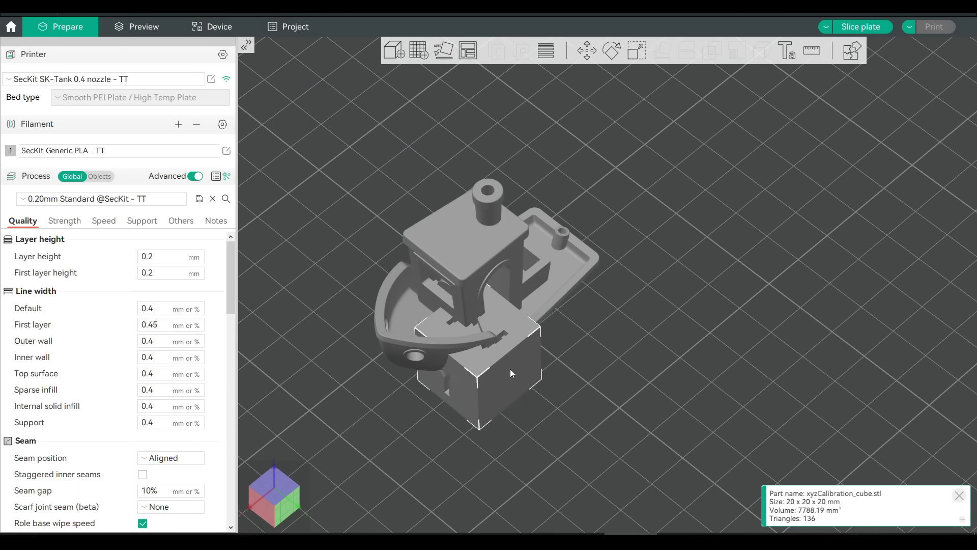
left_click_drag(508, 368, 605, 351)
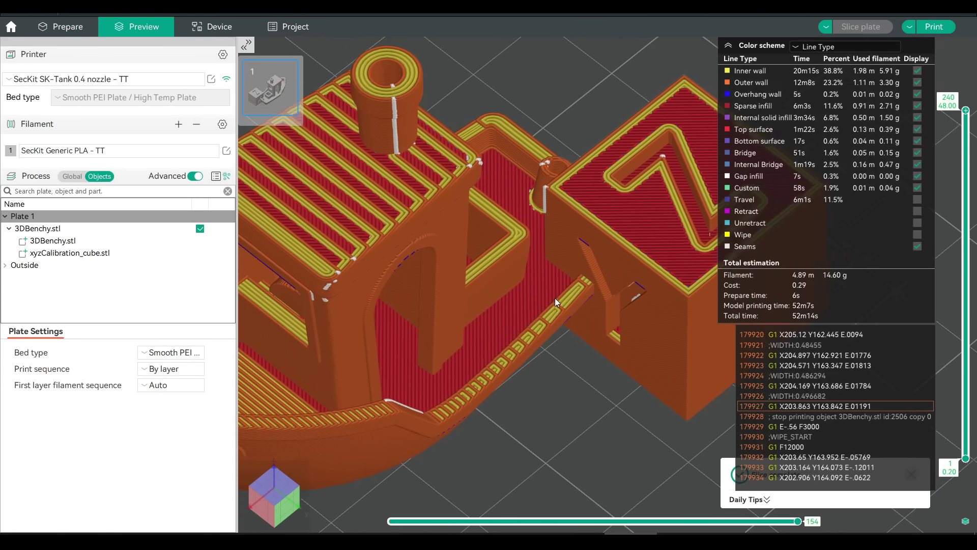
left_click_drag(966, 110, 966, 443)
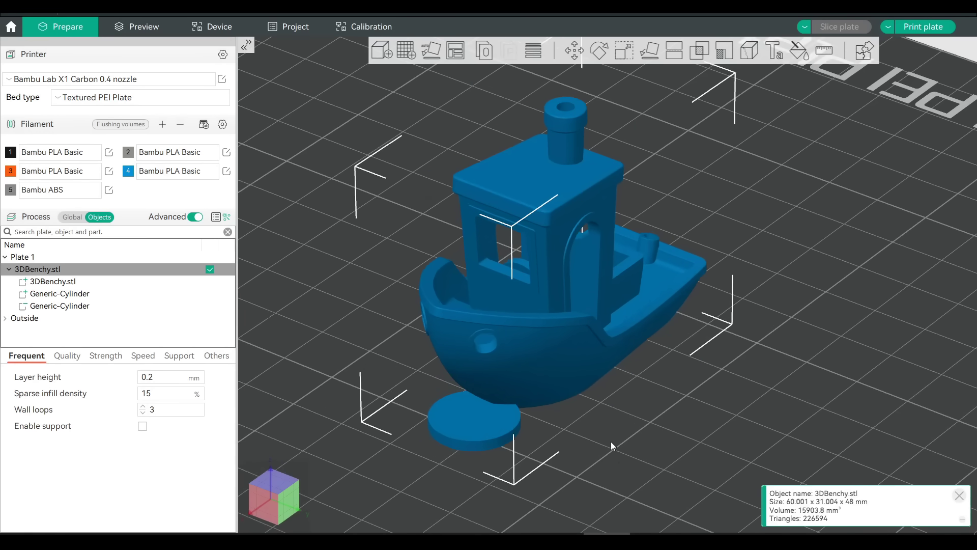
Select the Benchy's two Generic-Cylinder parts and orbit to look beneath the plate.
scroll(611, 441, "down", 2)
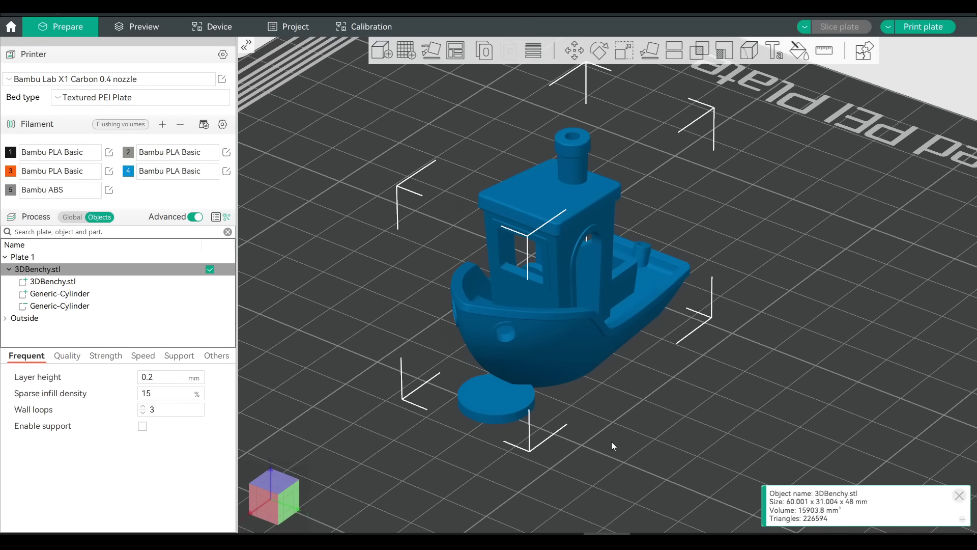
left_click(73, 295)
left_click(76, 306)
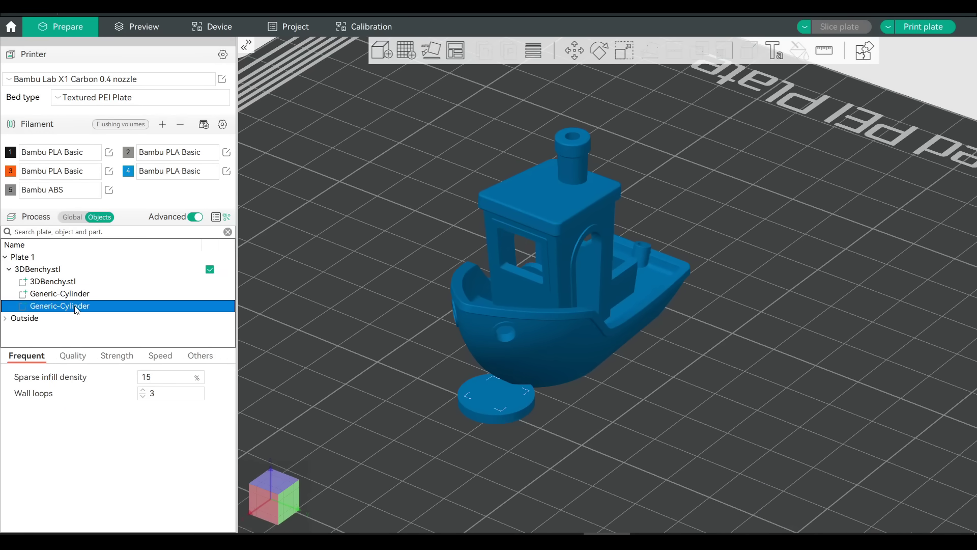
mouse_move(407, 451)
left_mouse_down()
mouse_move(404, 379)
mouse_move(410, 450)
left_mouse_up()
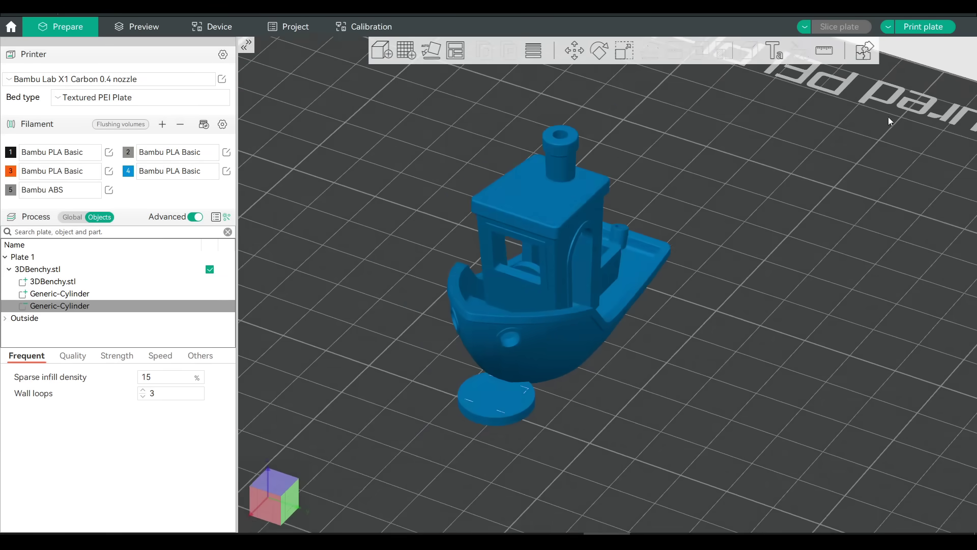
Slice and preview the Benchy's lowest layers, showing the ring base with its hole.
key("Tab")
scroll(633, 384, "up", 3)
mouse_move(616, 387)
left_mouse_down()
mouse_move(621, 329)
mouse_move(623, 394)
left_mouse_up()
left_click_drag(966, 112, 952, 68)
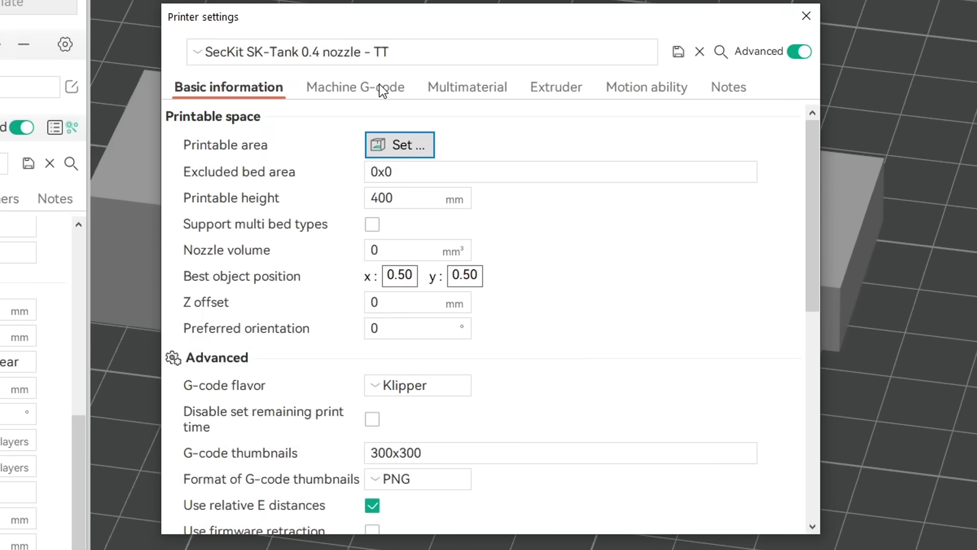
Open the Machine G-code page of the SK-Tank printer settings, showing change filament M600.
left_click(380, 87)
Change the Pause G-code from M601 to PAUSE.
scroll(593, 342, "down", 5)
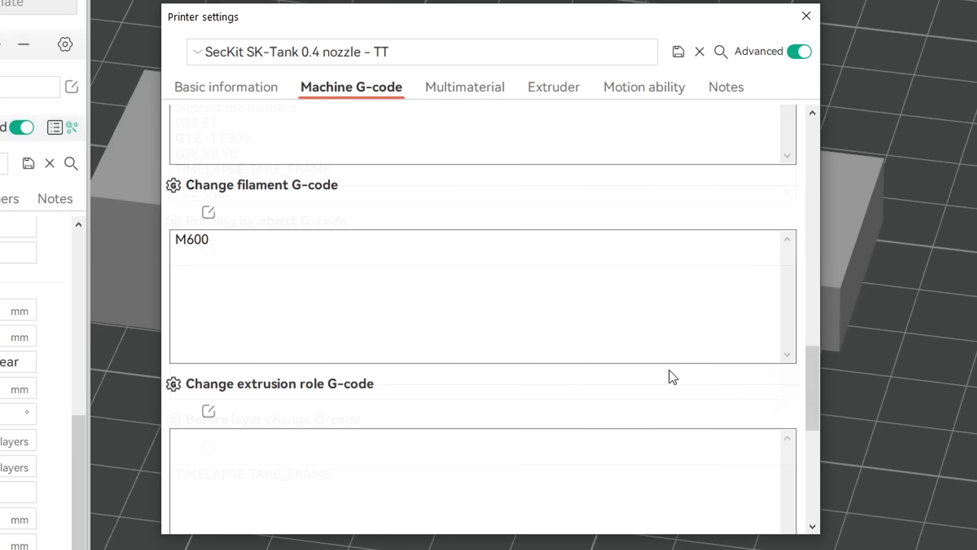
scroll(746, 397, "down", 5)
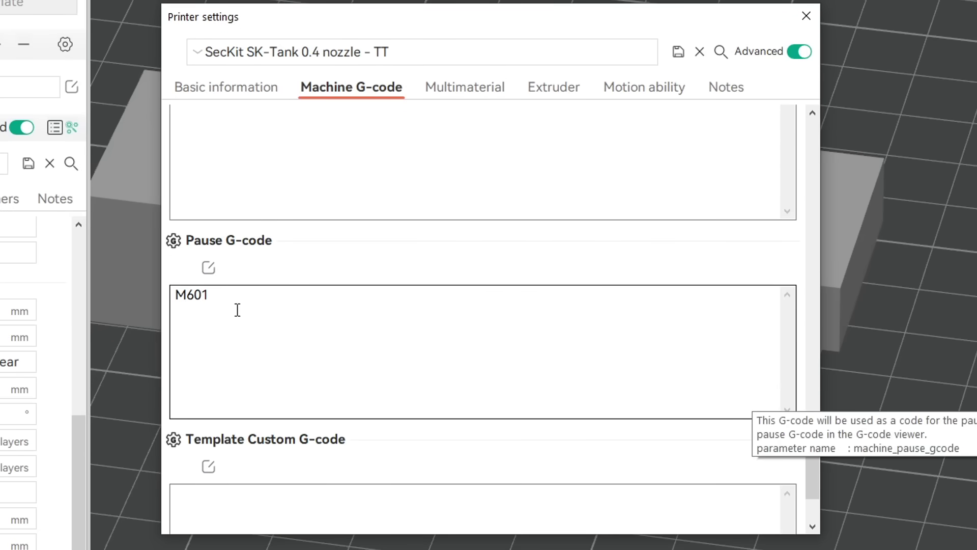
type("PA")
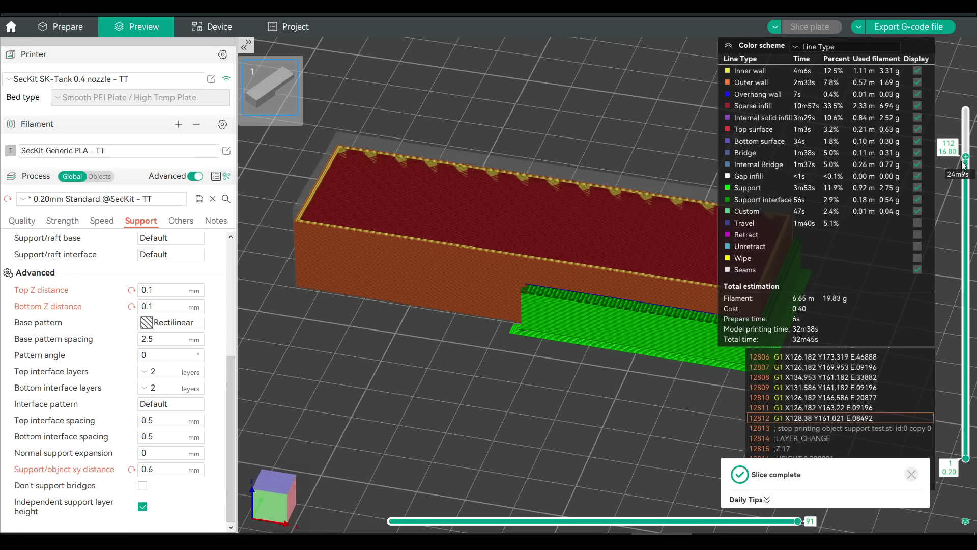
Insert a pause at layer 79 (10.20 mm) of the support test and re-slice the plate.
left_click_drag(966, 148, 961, 250)
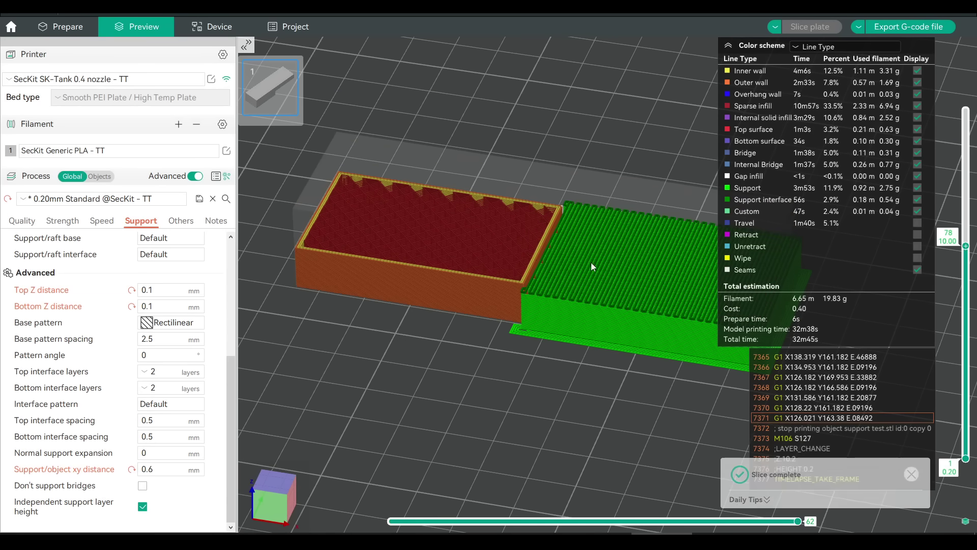
scroll(591, 262, "up", 5)
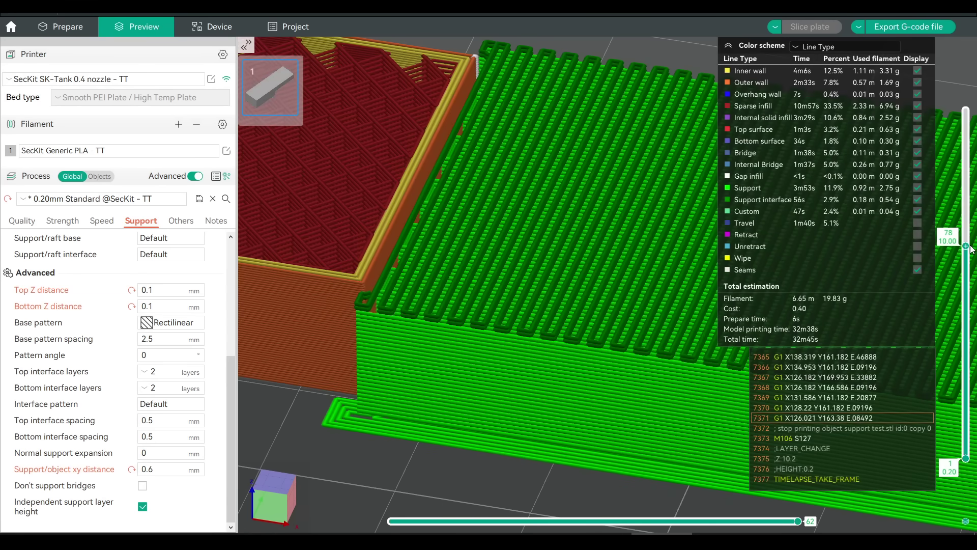
scroll(969, 249, "up", 1)
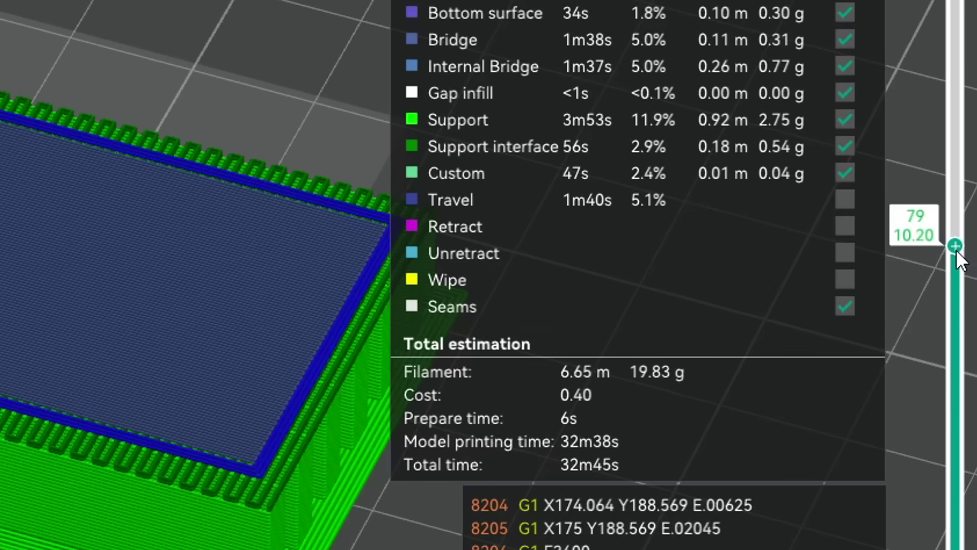
right_click(966, 244)
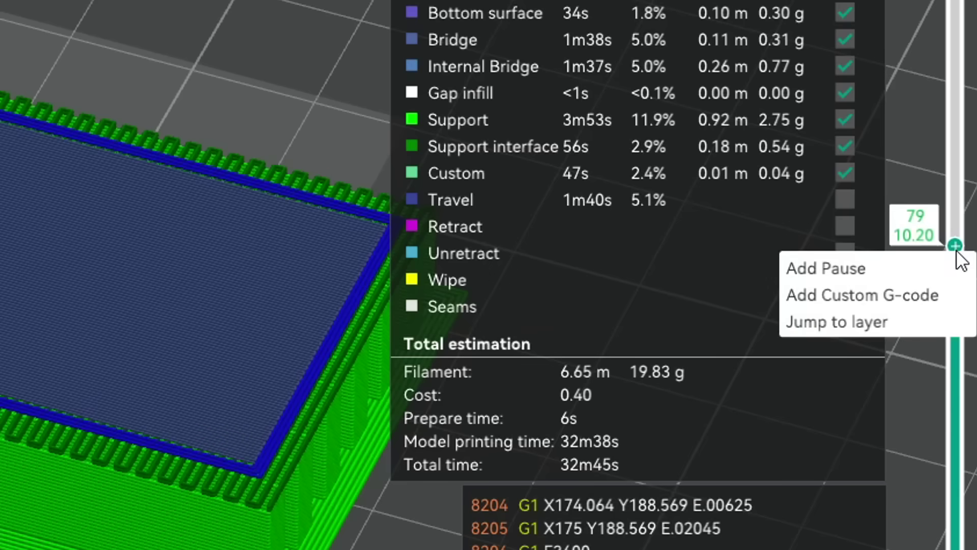
left_click(851, 266)
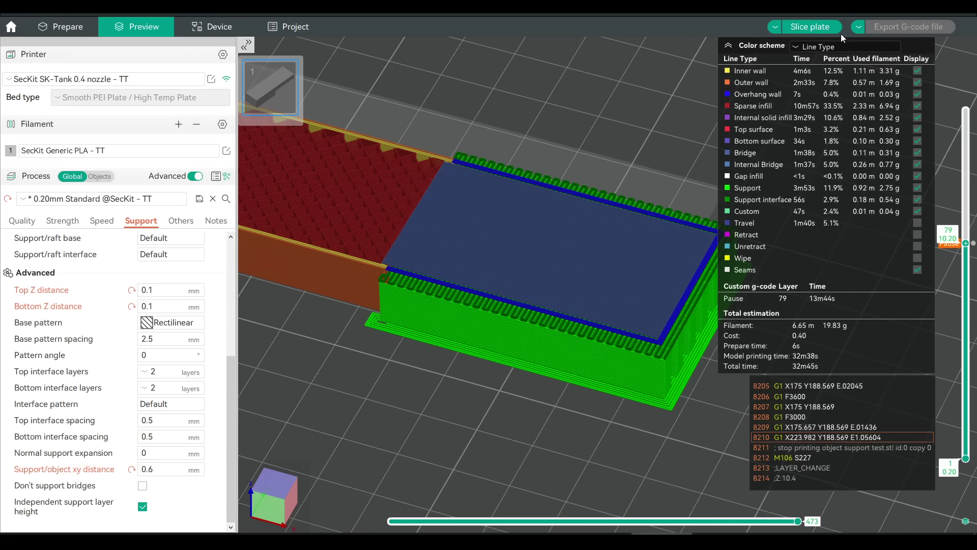
left_click(817, 27)
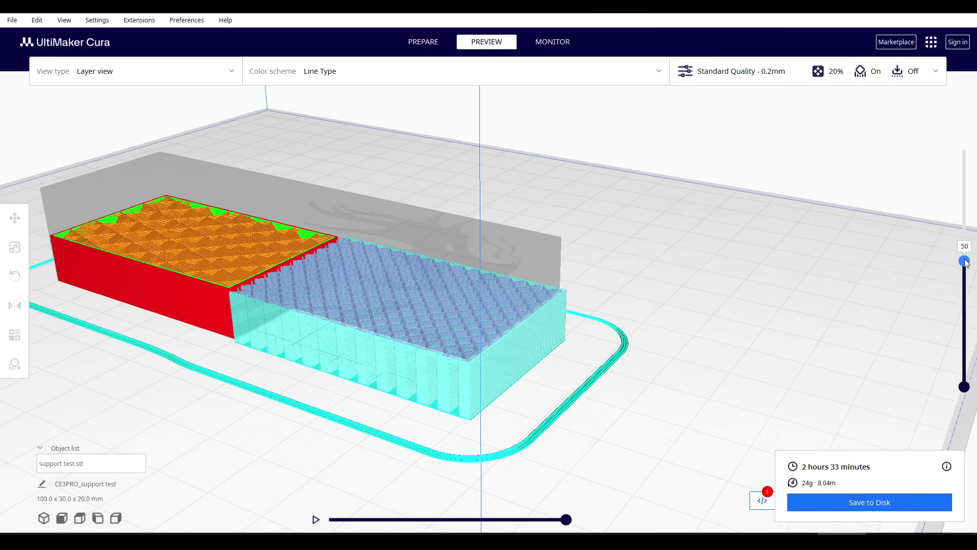
Step the preview to layer 51, add a Pause at height script, and edit its Pause Layer.
key("Up")
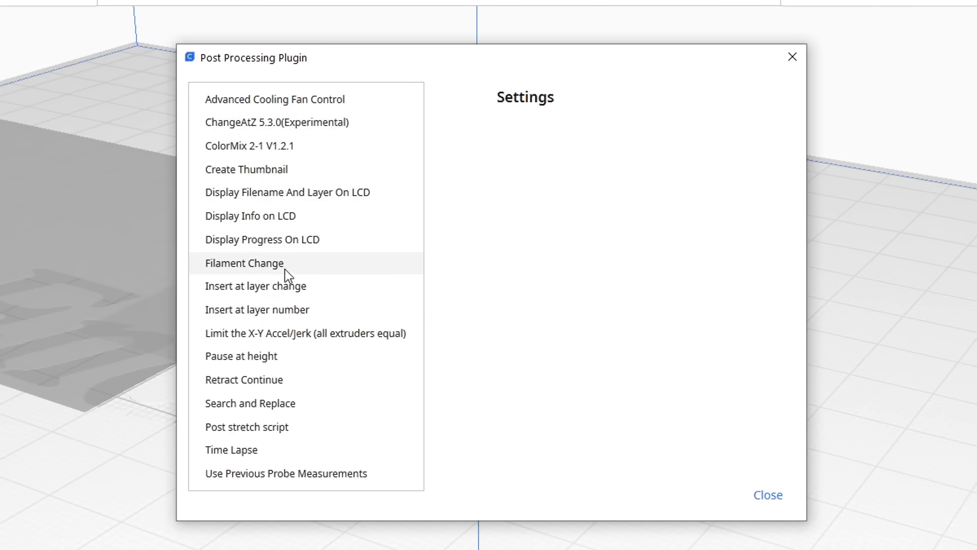
left_click(274, 355)
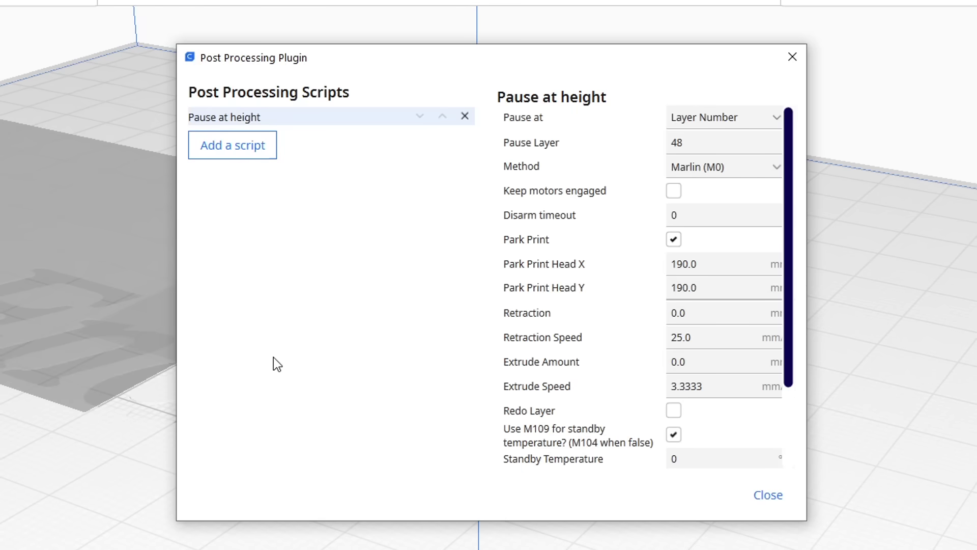
left_click(703, 144)
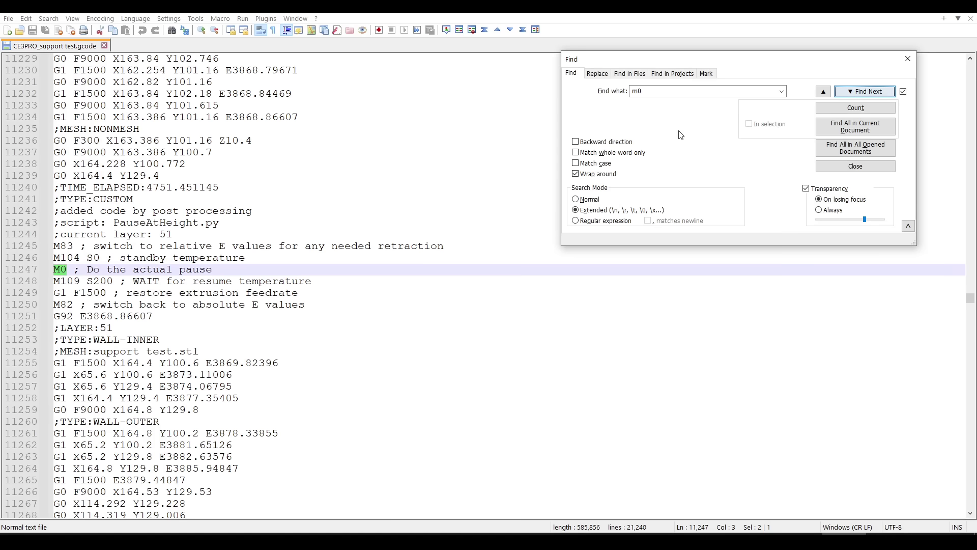
Locate the layer 51 pause block: the layer comment and the M104 S0 standby line before M0.
left_click(176, 238)
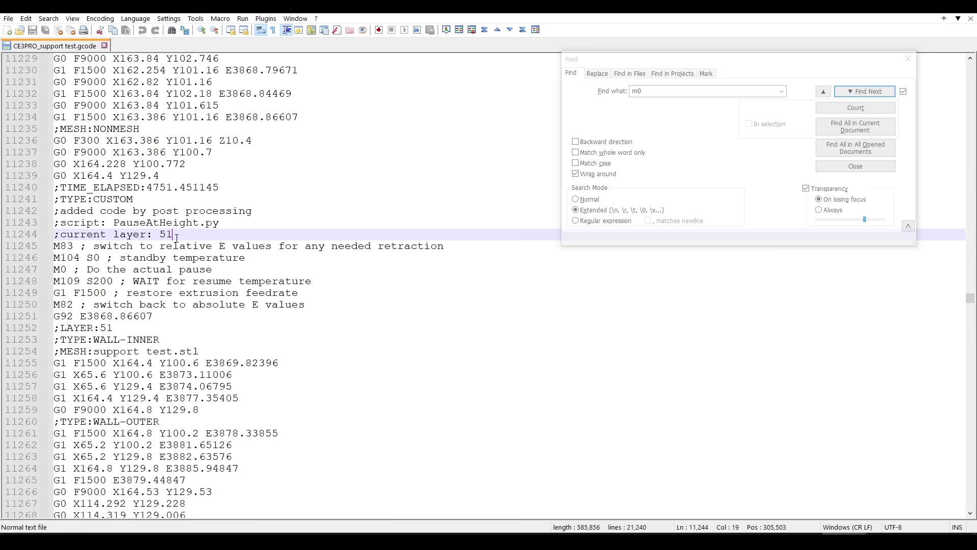
left_click(88, 257)
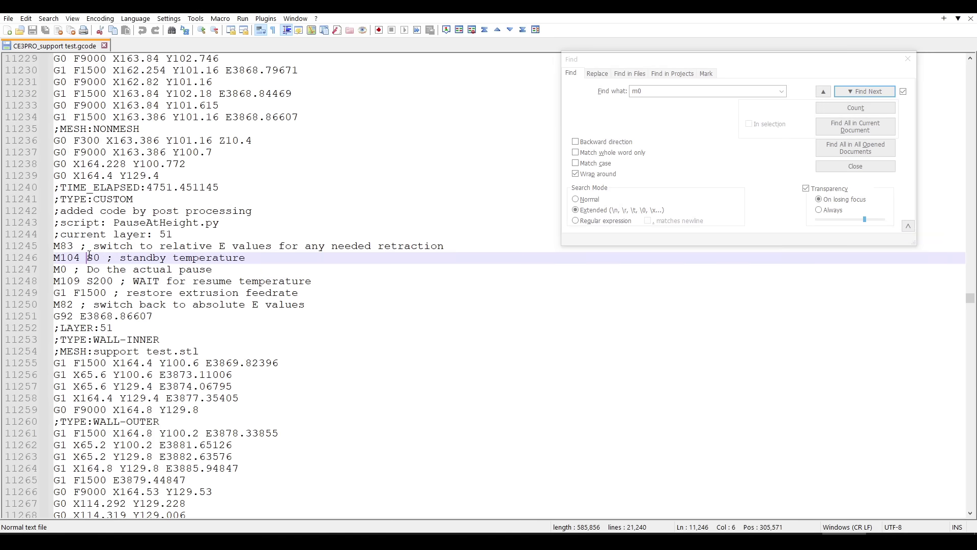